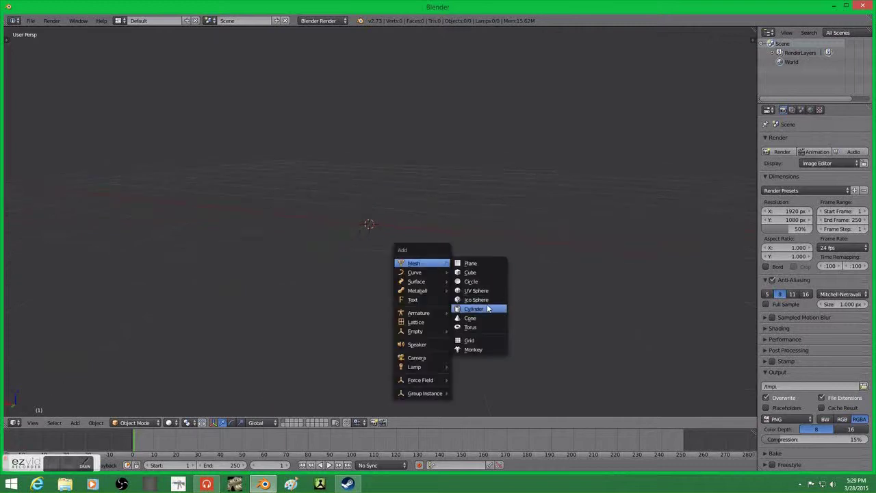
- Model an octagonal tabletop from a filled circle, extruding a slab and insetting its top face
{"action": "left_click", "coordinate": [473, 280]}
{"action": "key", "text": "Tab"}
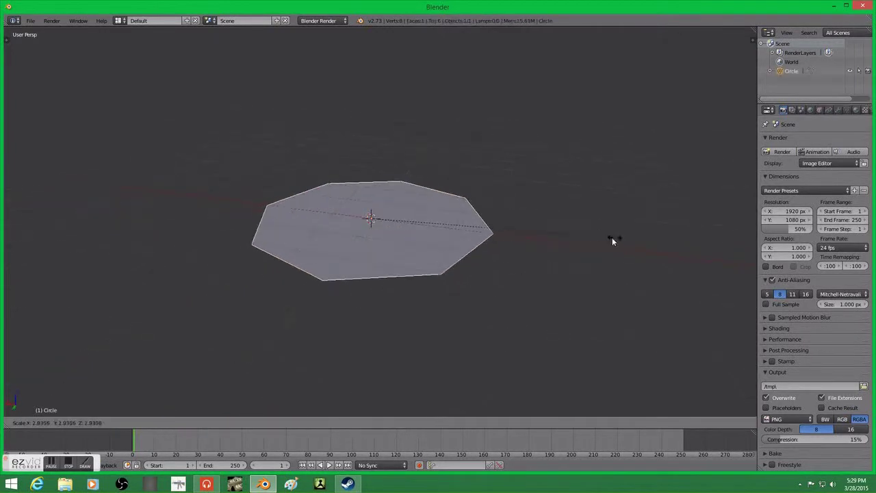
{"action": "key", "text": "e"}
{"action": "scroll", "coordinate": [640, 227], "scroll_direction": "down", "scroll_amount": 5}
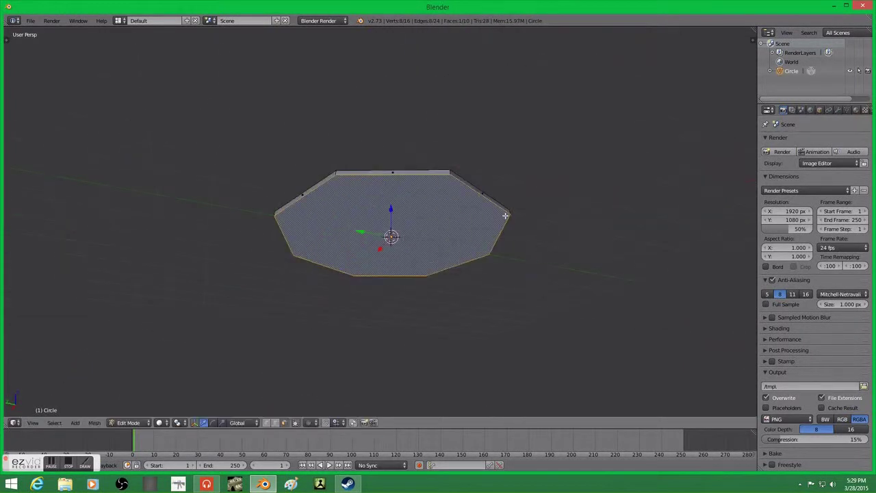
{"action": "key", "text": "i"}
{"action": "left_click", "coordinate": [418, 236]}
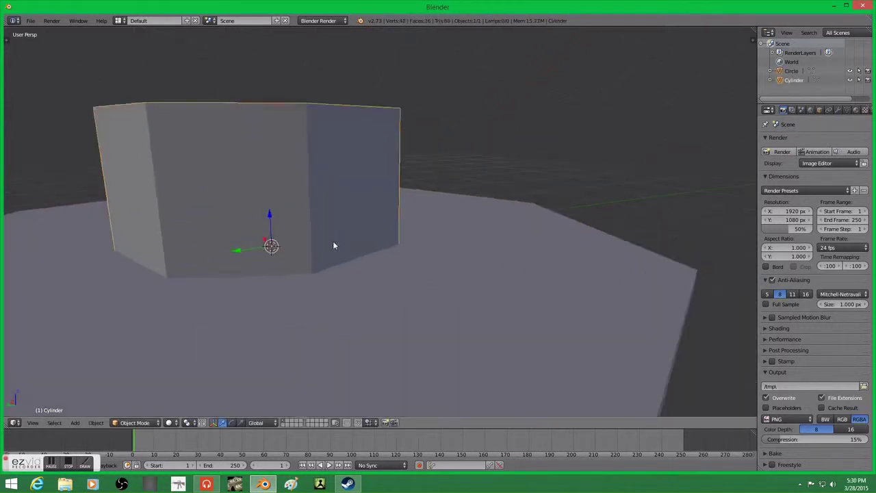
{"action": "mouse_move", "coordinate": [333, 245]}
{"action": "middle_mouse_down"}
{"action": "mouse_move", "coordinate": [288, 66]}
{"action": "mouse_move", "coordinate": [261, 225]}
{"action": "mouse_move", "coordinate": [423, 177]}
{"action": "mouse_move", "coordinate": [511, 286]}
{"action": "middle_mouse_up"}
{"action": "scroll", "coordinate": [288, 67], "scroll_direction": "down", "scroll_amount": 5}
{"action": "key", "text": "KP_1"}
- Inset and extrude the cylinder's top face to hollow it into a cup
{"action": "key", "text": "Tab"}
{"action": "scroll", "coordinate": [399, 348], "scroll_direction": "up", "scroll_amount": 5}
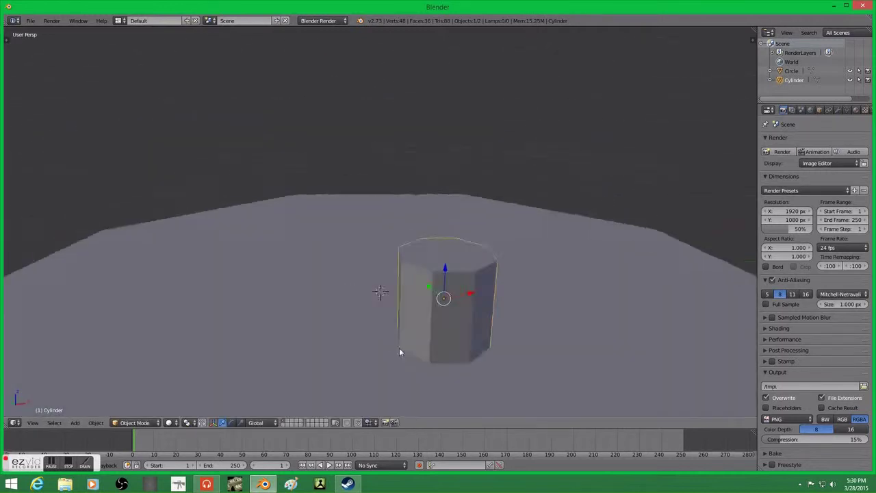
{"action": "middle_click_drag", "start_coordinate": [399, 348], "coordinate": [372, 317]}
{"action": "right_click", "coordinate": [372, 317]}
{"action": "scroll", "coordinate": [487, 256], "scroll_direction": "up", "scroll_amount": 3}
{"action": "right_click", "coordinate": [420, 185]}
{"action": "mouse_move", "coordinate": [420, 185]}
{"action": "middle_mouse_down"}
{"action": "mouse_move", "coordinate": [409, 288]}
{"action": "mouse_move", "coordinate": [397, 276]}
{"action": "mouse_move", "coordinate": [424, 199]}
{"action": "mouse_move", "coordinate": [461, 165]}
{"action": "middle_mouse_up"}
{"action": "key", "text": "a"}
{"action": "middle_click_drag", "start_coordinate": [505, 139], "coordinate": [467, 297]}
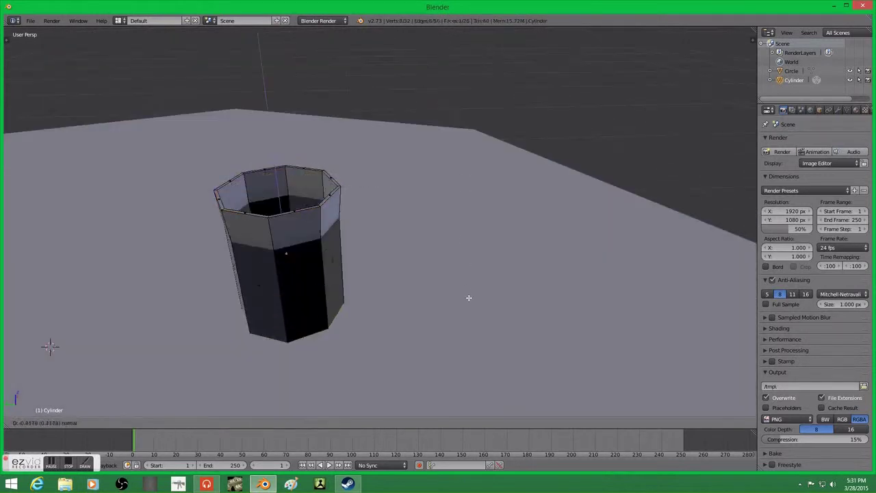
{"action": "key", "text": "Tab"}
- Give the table a brown diffuse material and add a new material to the cylinder
{"action": "scroll", "coordinate": [304, 228], "scroll_direction": "down", "scroll_amount": 3}
{"action": "middle_click_drag", "start_coordinate": [304, 228], "coordinate": [303, 239]}
{"action": "left_click", "coordinate": [856, 110]}
{"action": "left_click", "coordinate": [787, 240]}
{"action": "left_click", "coordinate": [757, 205]}
{"action": "left_click", "coordinate": [864, 149]}
{"action": "left_click", "coordinate": [805, 169]}
- Extrude a side face of the cup into a handle to form the mug
{"action": "mouse_move", "coordinate": [329, 167]}
{"action": "middle_mouse_down"}
{"action": "mouse_move", "coordinate": [416, 178]}
{"action": "mouse_move", "coordinate": [289, 216]}
{"action": "middle_mouse_up"}
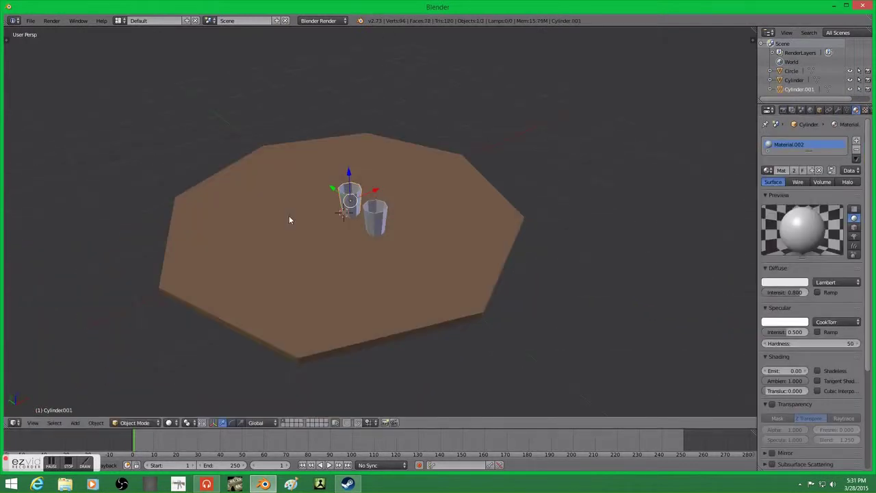
{"action": "key", "text": "Tab"}
{"action": "scroll", "coordinate": [385, 190], "scroll_direction": "up", "scroll_amount": 5}
{"action": "right_click", "coordinate": [385, 190]}
{"action": "middle_click_drag", "start_coordinate": [385, 190], "coordinate": [588, 229]}
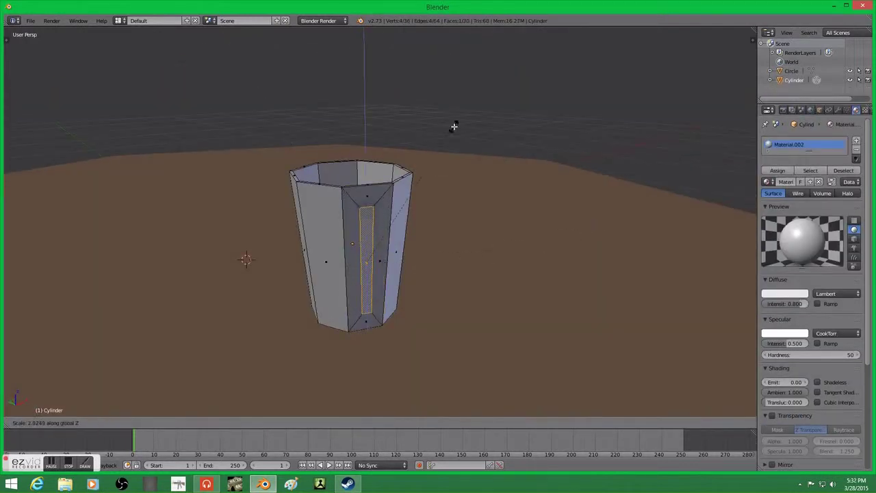
{"action": "scroll", "coordinate": [394, 215], "scroll_direction": "up", "scroll_amount": 3}
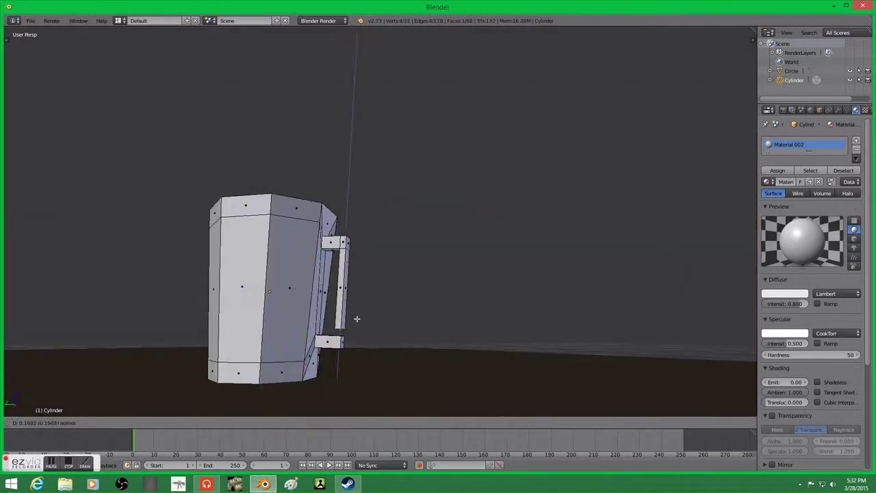
{"action": "mouse_move", "coordinate": [371, 273]}
{"action": "middle_mouse_down"}
{"action": "mouse_move", "coordinate": [352, 279]}
{"action": "mouse_move", "coordinate": [424, 281]}
{"action": "middle_mouse_up"}
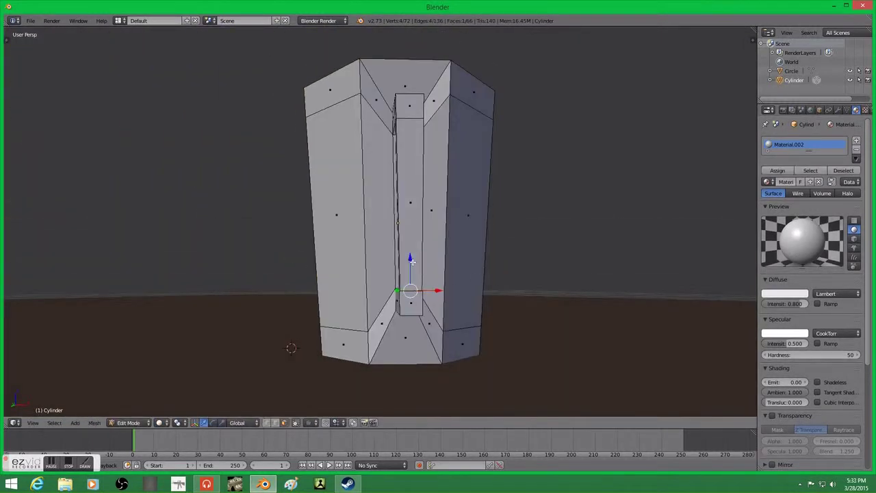
{"action": "key", "text": "Tab"}
{"action": "scroll", "coordinate": [413, 247], "scroll_direction": "down", "scroll_amount": 3}
{"action": "scroll", "coordinate": [414, 248], "scroll_direction": "down", "scroll_amount": 3}
- Duplicate the mug and place the copy along X beside the first
{"action": "key", "text": "shift+d"}
{"action": "key", "text": "x"}
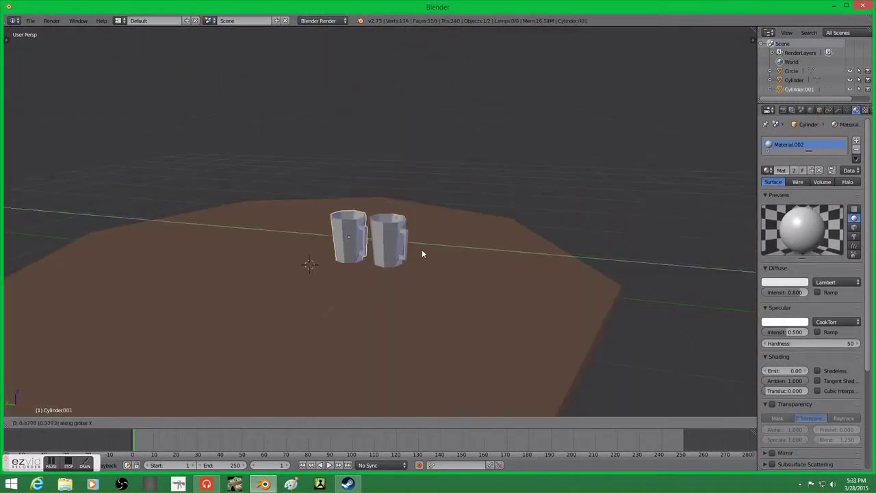
{"action": "left_click", "coordinate": [356, 154]}
{"action": "scroll", "coordinate": [356, 154], "scroll_direction": "up", "scroll_amount": 3}
- Inspect both mugs in front wireframe view, then orbit around them in solid shading
{"action": "key", "text": "KP_1"}
{"action": "key", "text": "z"}
{"action": "scroll", "coordinate": [399, 244], "scroll_direction": "down", "scroll_amount": 2}
{"action": "key", "text": "z"}
{"action": "mouse_move", "coordinate": [436, 255]}
{"action": "middle_mouse_down"}
{"action": "mouse_move", "coordinate": [471, 299]}
{"action": "mouse_move", "coordinate": [373, 285]}
{"action": "mouse_move", "coordinate": [587, 302]}
{"action": "mouse_move", "coordinate": [504, 263]}
{"action": "middle_mouse_up"}
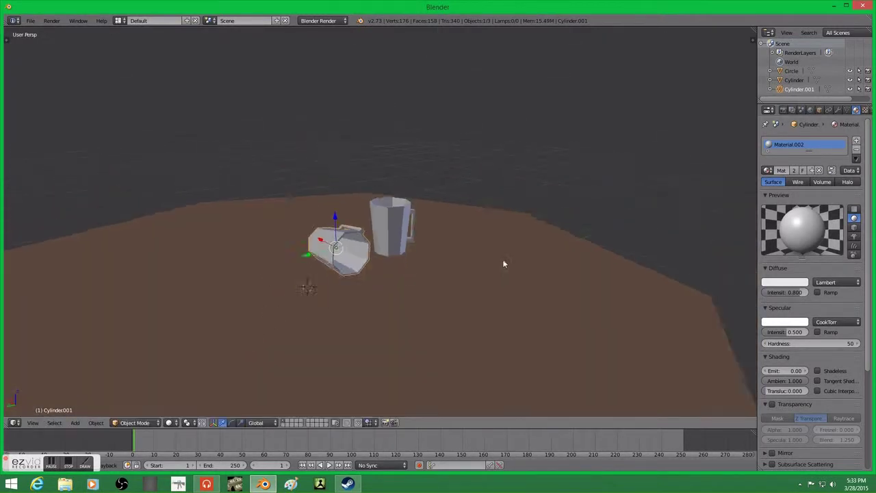
{"action": "scroll", "coordinate": [504, 263], "scroll_direction": "down", "scroll_amount": 3}
{"action": "scroll", "coordinate": [557, 251], "scroll_direction": "down", "scroll_amount": 2}
- Add a camera framing the table, view through it, then add a cube
{"action": "key", "text": "shift+a"}
{"action": "left_click", "coordinate": [497, 342]}
{"action": "key", "text": "KP_0"}
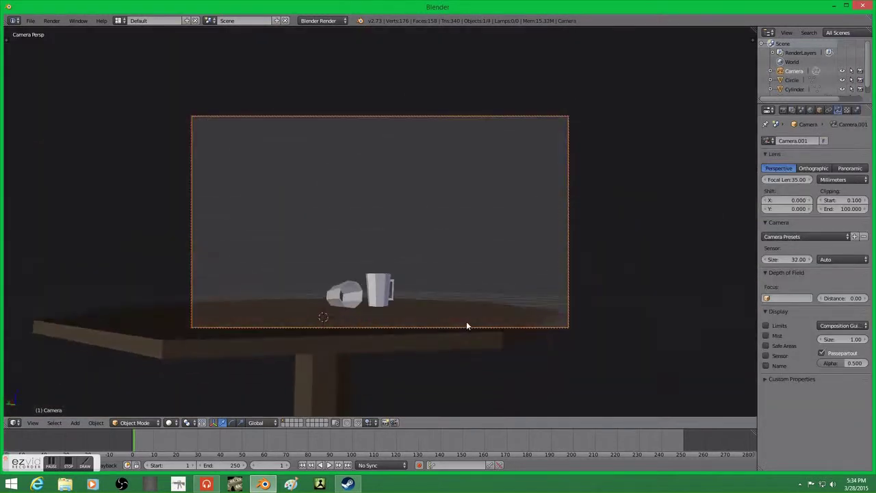
{"action": "middle_click_drag", "start_coordinate": [467, 326], "coordinate": [346, 254]}
{"action": "scroll", "coordinate": [347, 254], "scroll_direction": "down", "scroll_amount": 3}
{"action": "key", "text": "shift+a"}
{"action": "left_click", "coordinate": [343, 143]}
- Stretch the cube into a large back wall and delete the stray Circle.001
{"action": "middle_click_drag", "start_coordinate": [342, 143], "coordinate": [413, 205]}
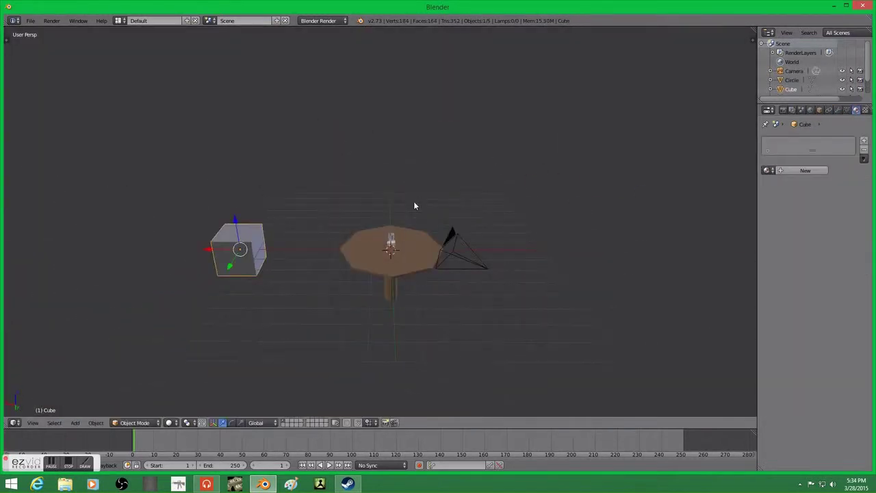
{"action": "key", "text": "KP_0"}
{"action": "key", "text": "Tab"}
{"action": "key", "text": "z"}
{"action": "key", "text": "z"}
{"action": "key", "text": "z"}
{"action": "key", "text": "x"}
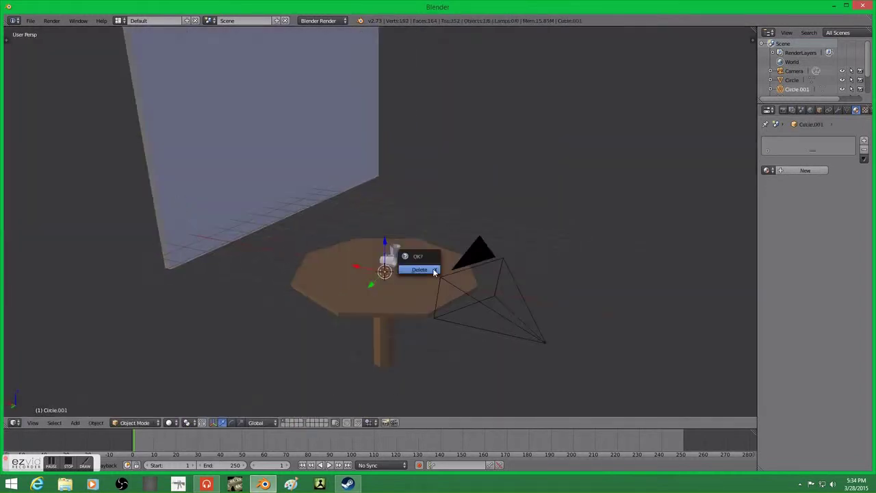
{"action": "left_click", "coordinate": [432, 270]}
- Select the small cube and extrude one of its faces outward
{"action": "right_click", "coordinate": [180, 210]}
{"action": "key", "text": "KP_0"}
{"action": "key", "text": "KP_0"}
{"action": "key", "text": "KP_0"}
{"action": "key", "text": "Tab"}
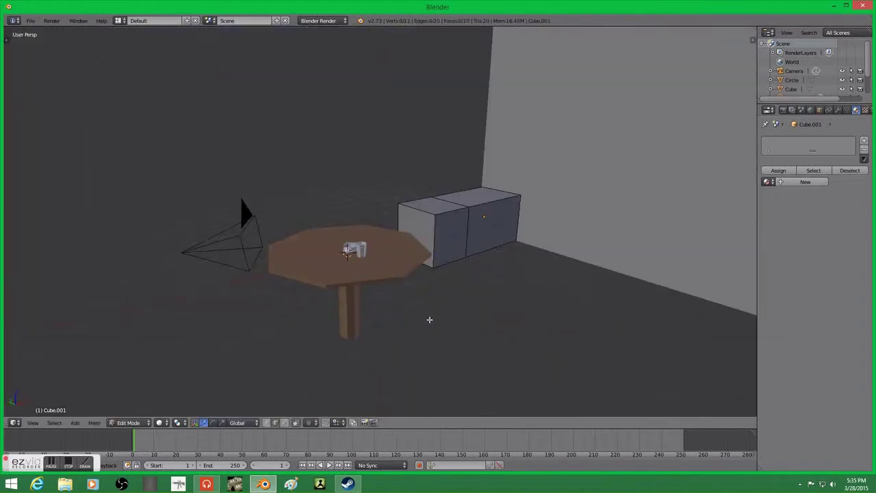
{"action": "key", "text": "e"}
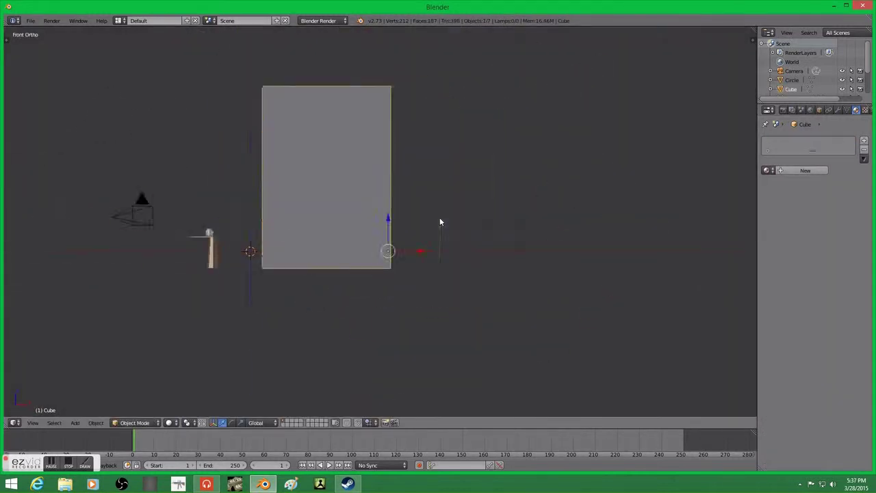
- Move the boxy block up along the Z axis
{"action": "key", "text": "g"}
{"action": "key", "text": "z"}
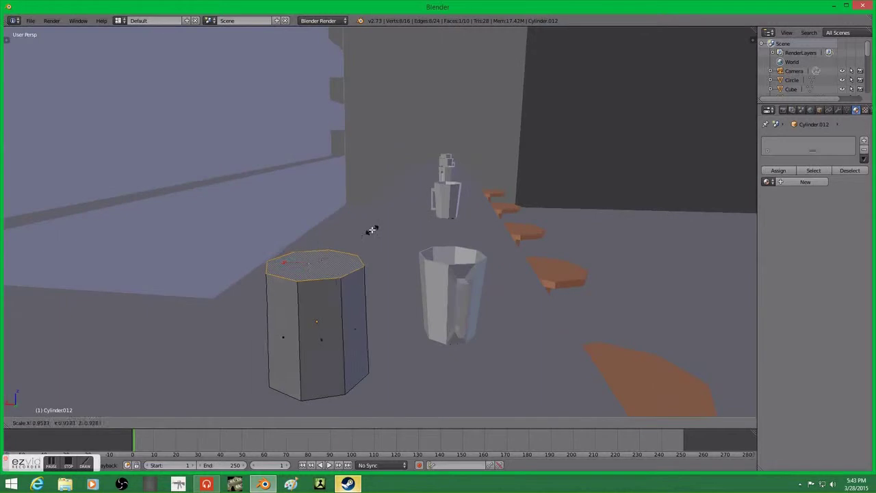
- Extrude the cylinder's top face upward and taper it into a bottle neck
{"action": "left_click", "coordinate": [371, 230]}
{"action": "key", "text": "e"}
{"action": "left_click", "coordinate": [370, 143]}
{"action": "key", "text": "s"}
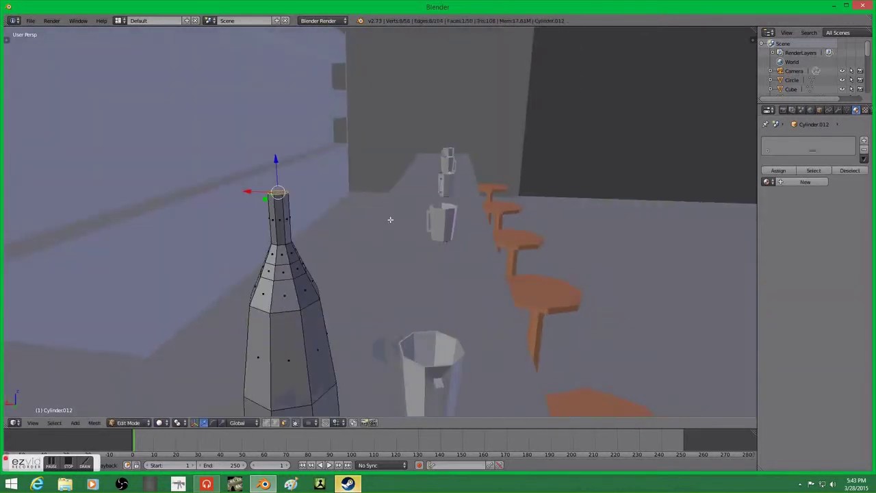
- Check the bottle from the front and begin moving it onto the shelves
{"action": "mouse_move", "coordinate": [379, 294]}
{"action": "middle_mouse_down"}
{"action": "mouse_move", "coordinate": [516, 227]}
{"action": "mouse_move", "coordinate": [297, 313]}
{"action": "middle_mouse_up"}
{"action": "key", "text": "KP_1"}
{"action": "scroll", "coordinate": [153, 219], "scroll_direction": "up", "scroll_amount": 2}
{"action": "mouse_move", "coordinate": [153, 219]}
{"action": "middle_mouse_down"}
{"action": "mouse_move", "coordinate": [204, 187]}
{"action": "mouse_move", "coordinate": [185, 205]}
{"action": "middle_mouse_up"}
{"action": "key", "text": "g"}
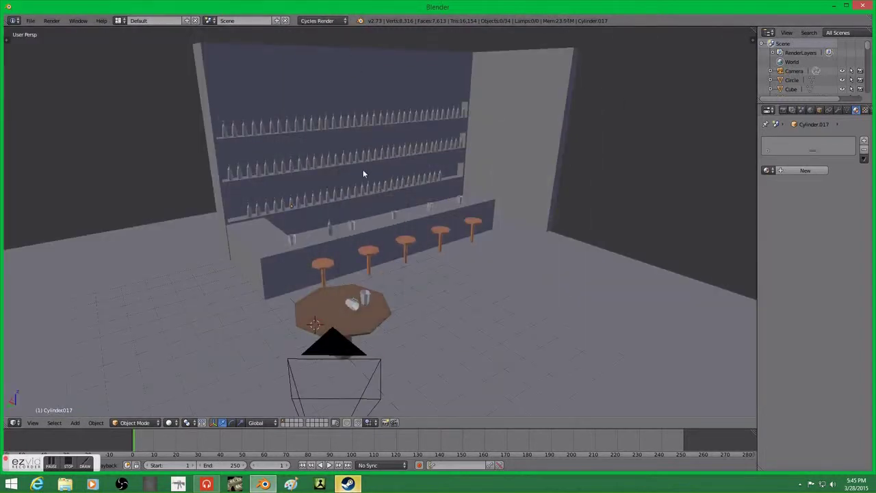
- Give the table mug the Glass BSDF Material.023 and start a render
{"action": "key", "text": "shift+a"}
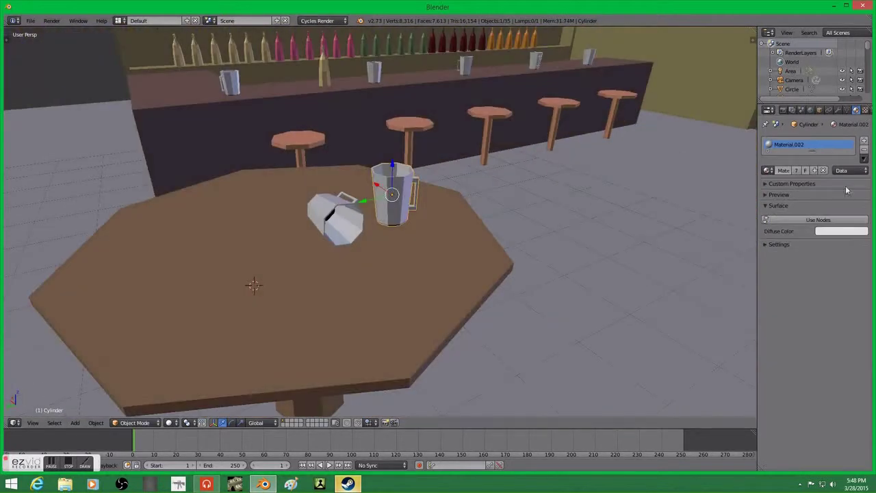
{"action": "left_click", "coordinate": [769, 170]}
{"action": "left_click", "coordinate": [773, 250]}
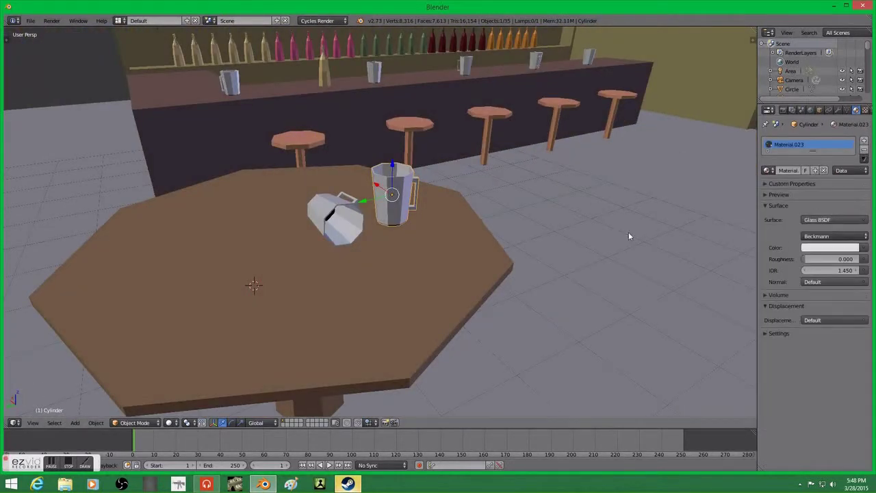
{"action": "key", "text": "F12"}
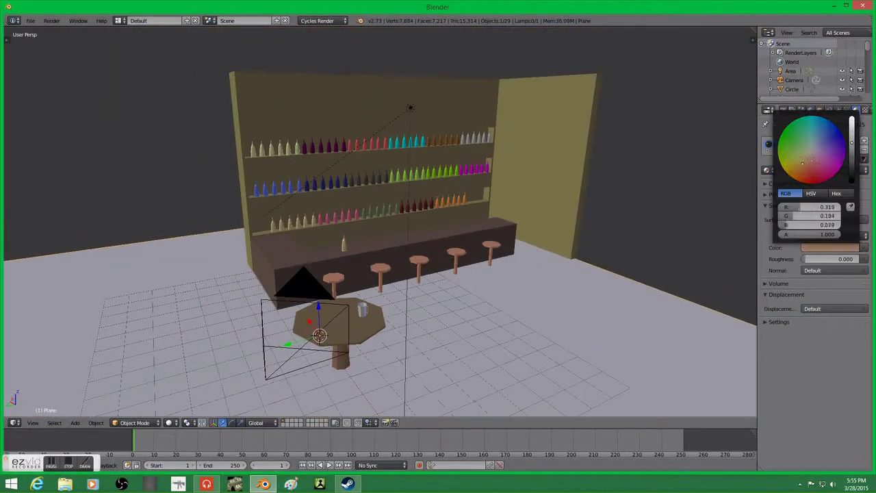
- Render the bar, then reposition an area lamp to light the shelves
{"action": "key", "text": "F12"}
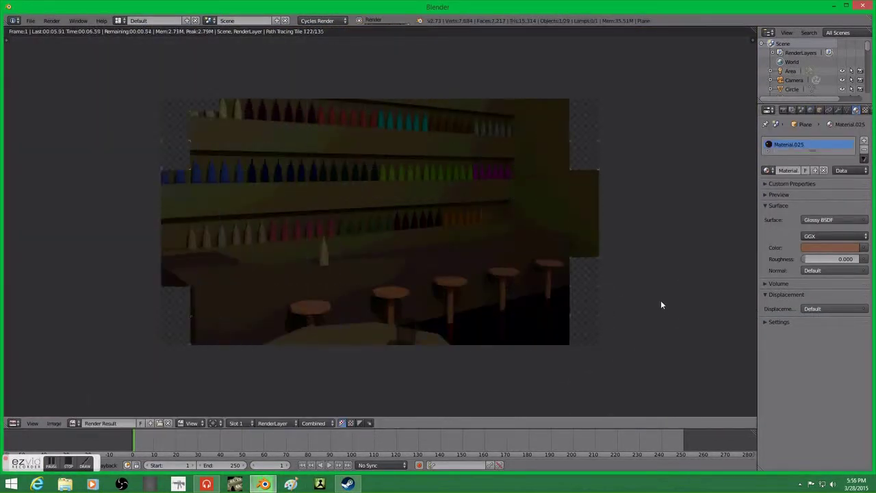
{"action": "key", "text": "Escape"}
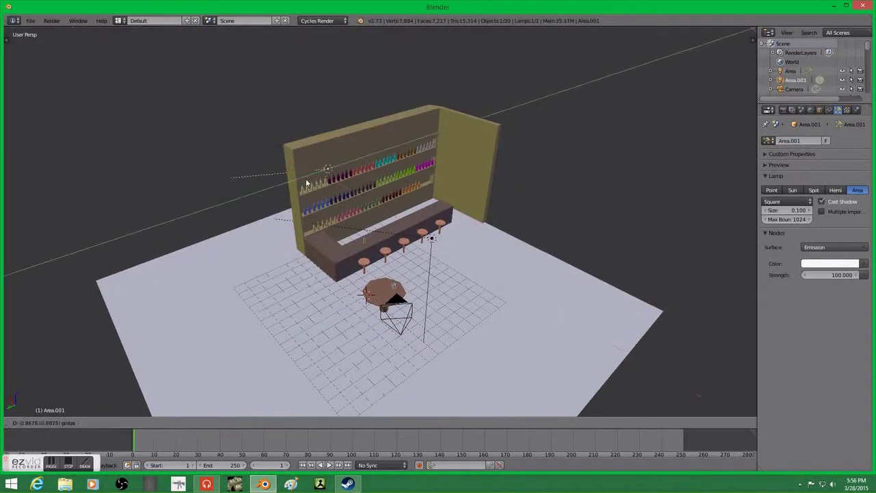
{"action": "middle_click_drag", "start_coordinate": [307, 184], "coordinate": [509, 177]}
{"action": "left_click", "coordinate": [380, 168]}
{"action": "mouse_move", "coordinate": [380, 167]}
{"action": "middle_mouse_down"}
{"action": "mouse_move", "coordinate": [487, 167]}
{"action": "mouse_move", "coordinate": [473, 170]}
{"action": "middle_mouse_up"}
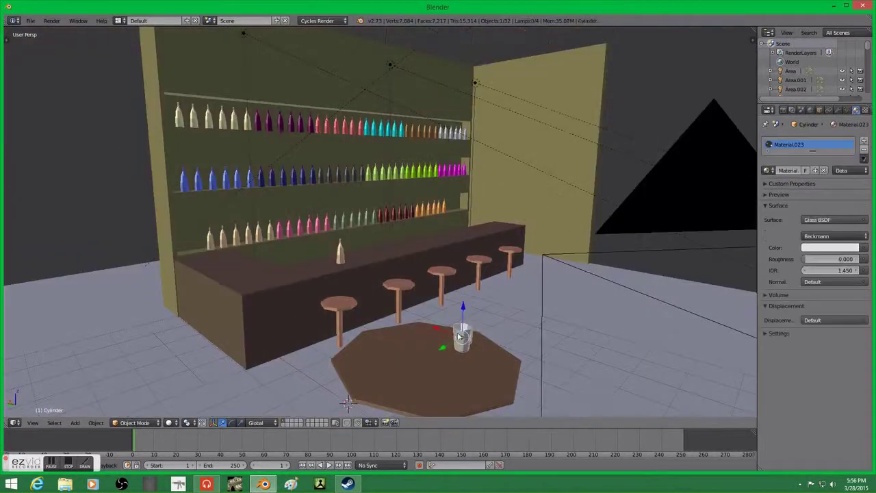
{"action": "key", "text": "KP_0"}
- Duplicate a mug and adjust the copy's mesh in edit mode
{"action": "key", "text": "shift+d"}
{"action": "mouse_move", "coordinate": [363, 232]}
{"action": "middle_mouse_down"}
{"action": "mouse_move", "coordinate": [376, 237]}
{"action": "mouse_move", "coordinate": [325, 294]}
{"action": "mouse_move", "coordinate": [378, 242]}
{"action": "mouse_move", "coordinate": [474, 250]}
{"action": "middle_mouse_up"}
{"action": "key", "text": "Tab"}
{"action": "key", "text": "a"}
{"action": "left_click", "coordinate": [487, 204]}
{"action": "key", "text": "Tab"}
{"action": "scroll", "coordinate": [484, 133], "scroll_direction": "down", "scroll_amount": 5}
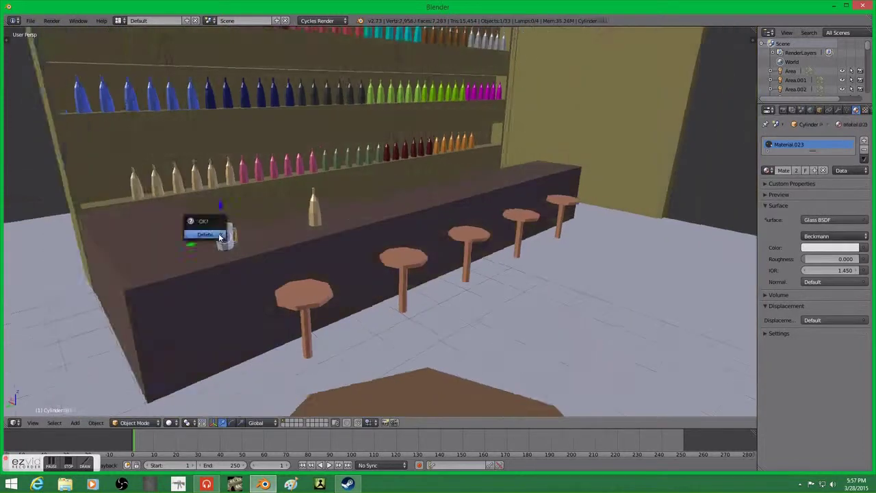
{"action": "middle_click_drag", "start_coordinate": [484, 133], "coordinate": [469, 354]}
{"action": "middle_click_drag", "start_coordinate": [234, 251], "coordinate": [290, 210]}
- Duplicate another mug along Y onto the counter and rotate it into place
{"action": "key", "text": "shift+d"}
{"action": "key", "text": "y"}
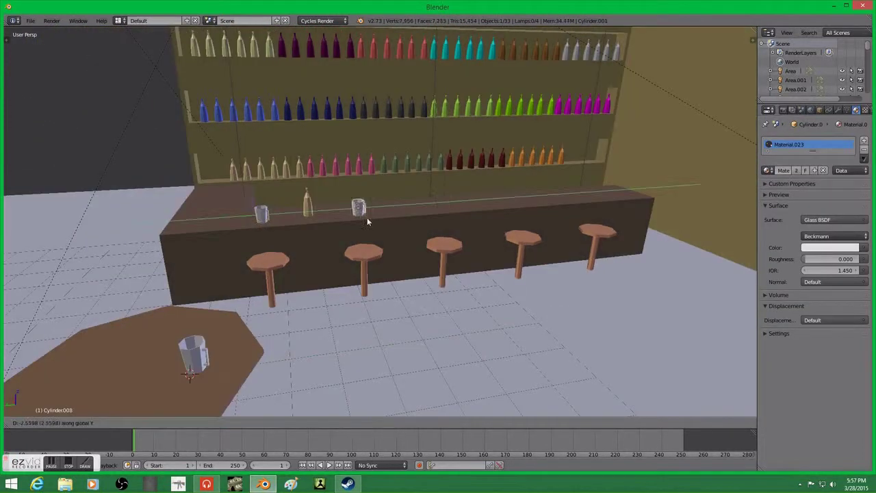
{"action": "left_click", "coordinate": [510, 231]}
{"action": "middle_click_drag", "start_coordinate": [407, 239], "coordinate": [404, 216]}
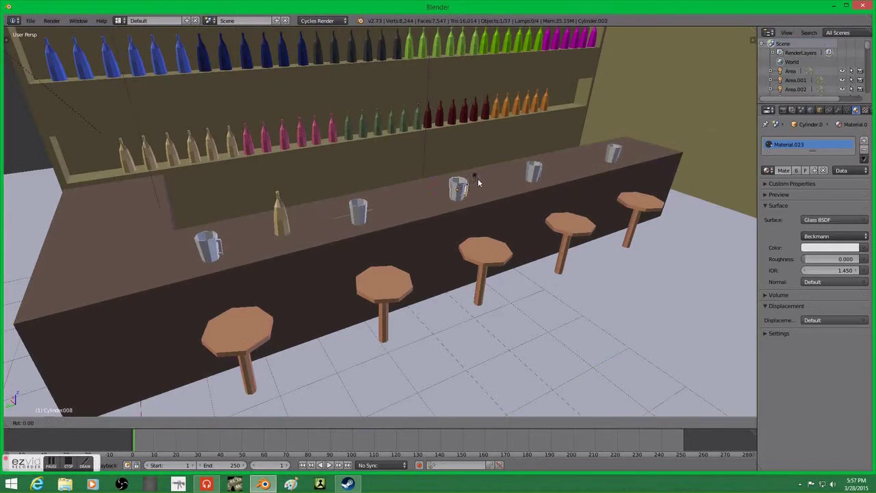
{"action": "left_click", "coordinate": [479, 135]}
- Re-render the bar in Cycles with render samples set to 50
{"action": "key", "text": "F12"}
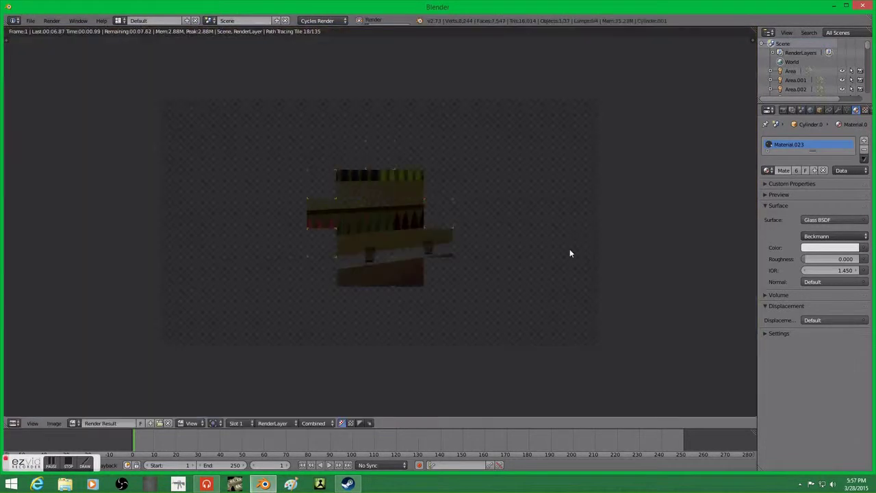
{"action": "key", "text": "Escape"}
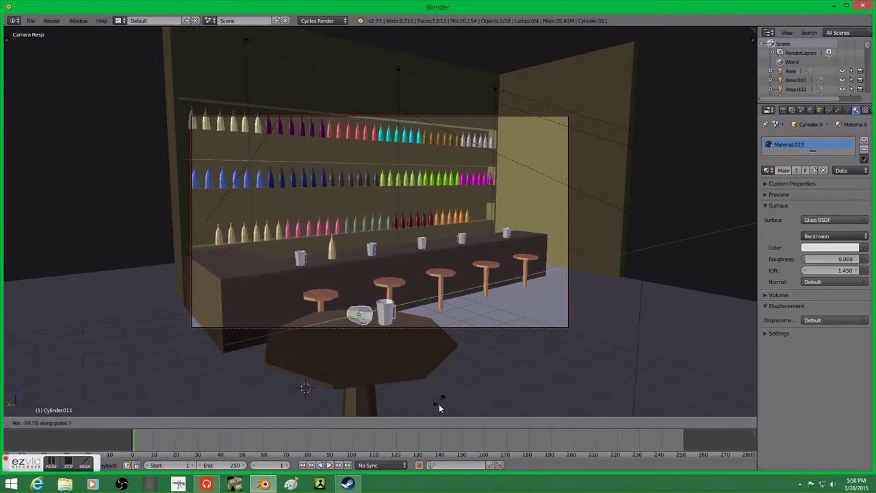
{"action": "middle_click_drag", "start_coordinate": [357, 287], "coordinate": [480, 234]}
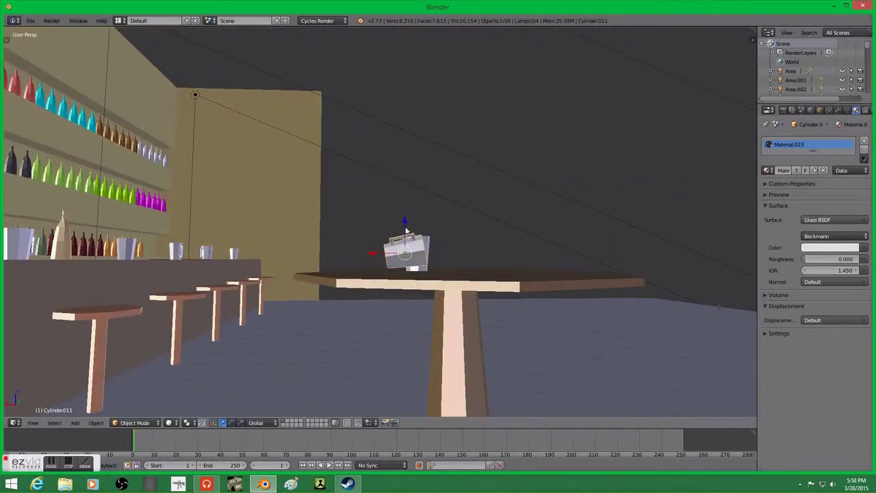
{"action": "key", "text": "F12"}
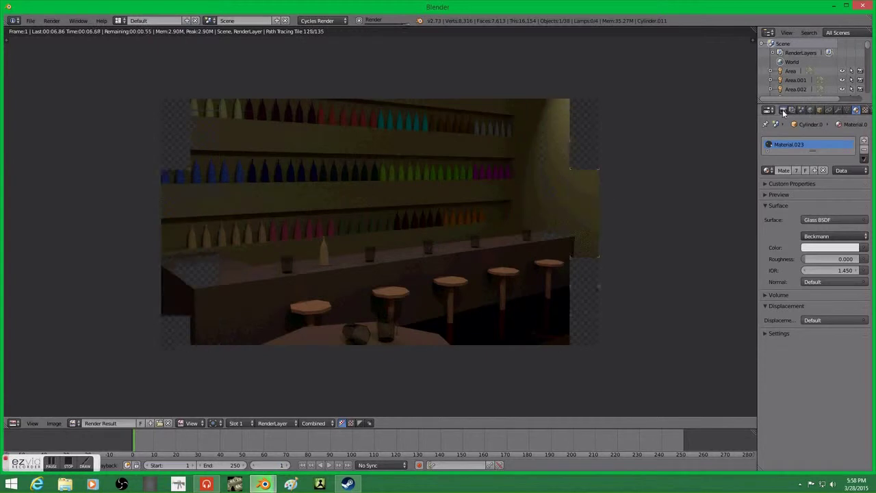
{"action": "left_click", "coordinate": [783, 110]}
{"action": "left_click", "coordinate": [780, 406], "text": "ctrl"}
{"action": "key", "text": "F12"}
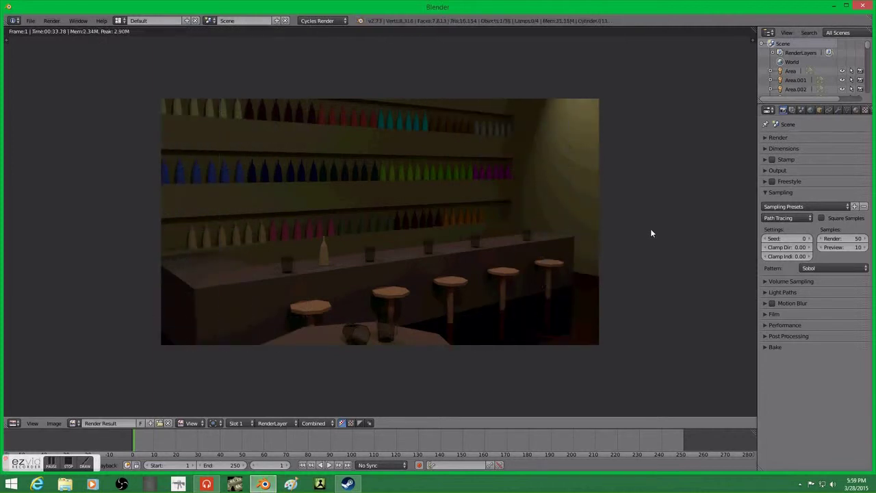
- Screenshot the finished render, paste it into the image editor and crop to it
{"action": "key", "text": "alt+Tab"}
{"action": "key", "text": "ctrl+v"}
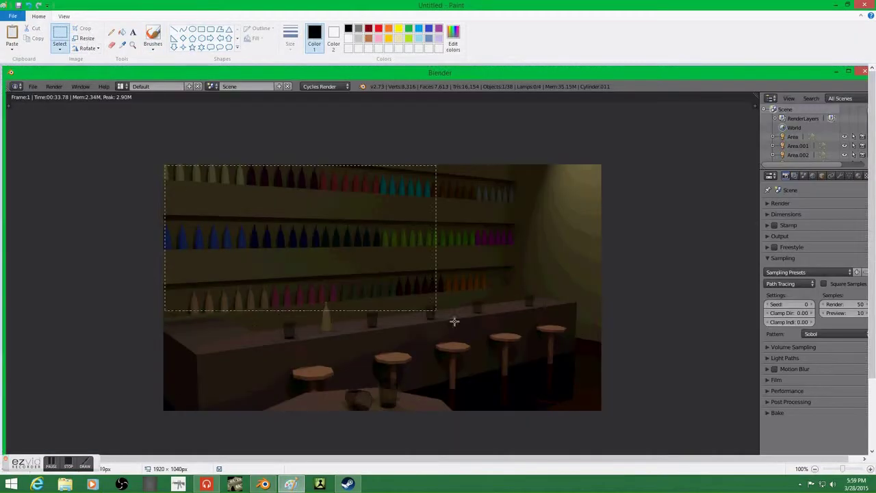
{"action": "key", "text": "ctrl+shift+x"}
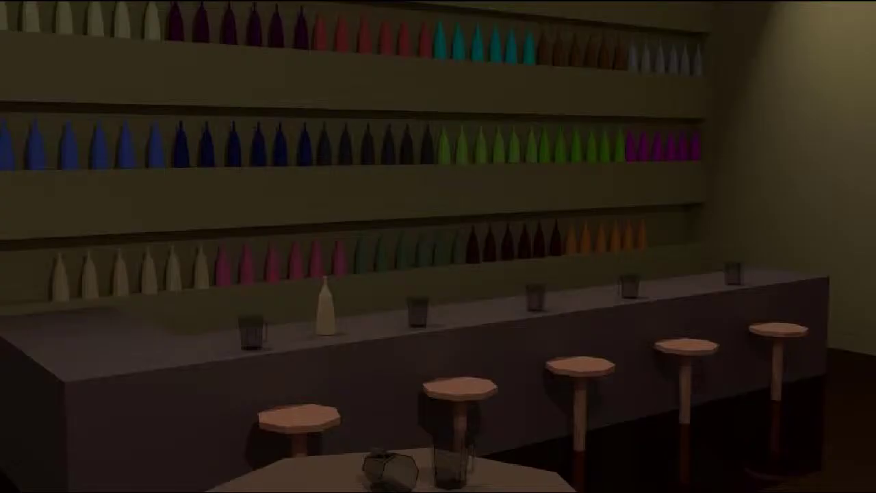